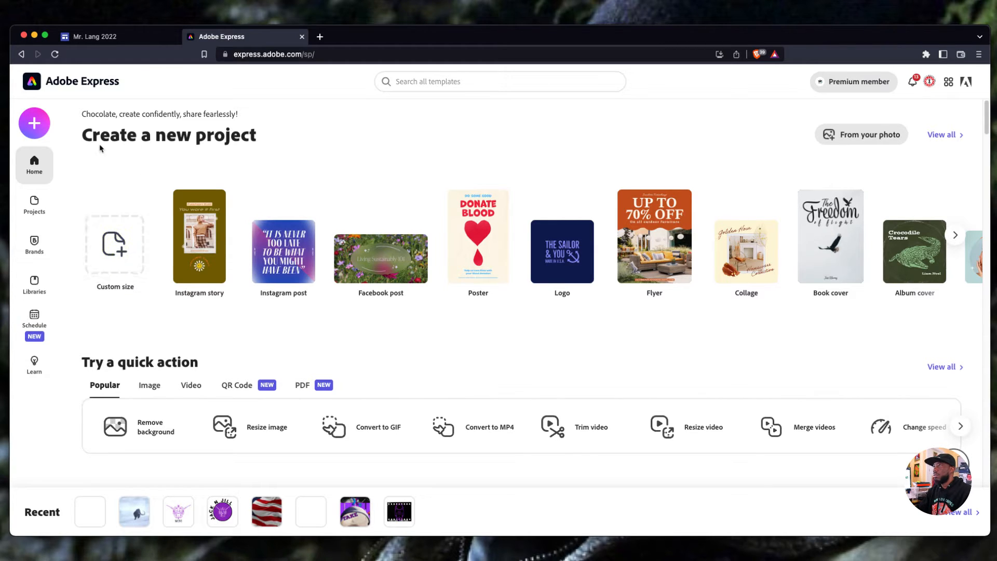
Create a new video project titled "About Me", starting from scratch rather than from a story template.
{"action": "left_click", "coordinate": [43, 127]}
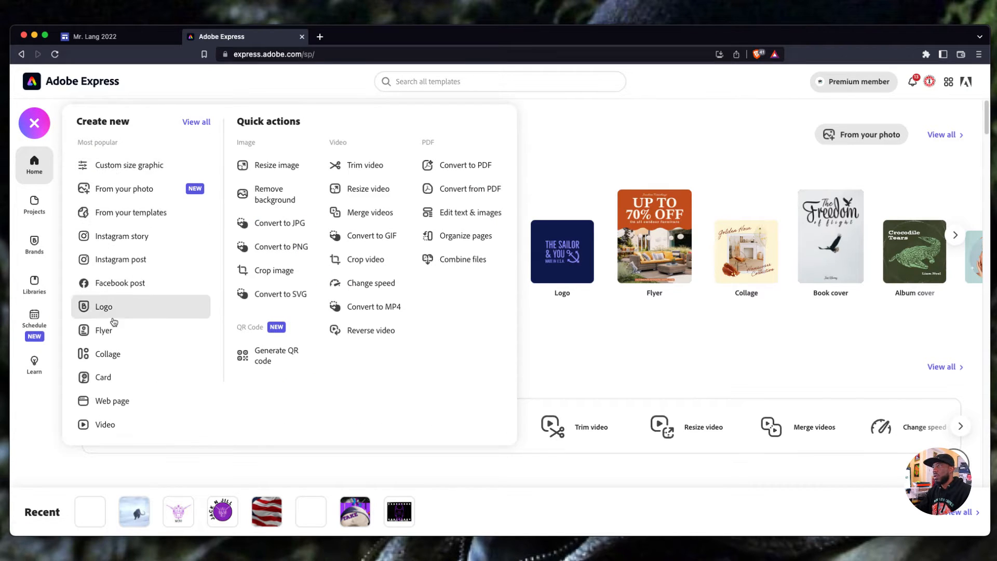
{"action": "left_click", "coordinate": [115, 425]}
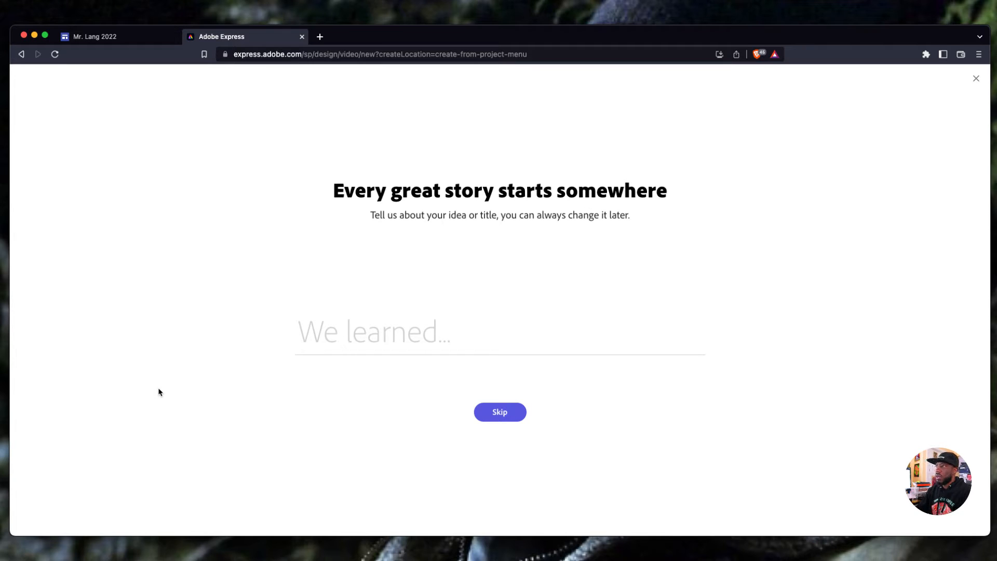
{"action": "type", "text": "About Me"}
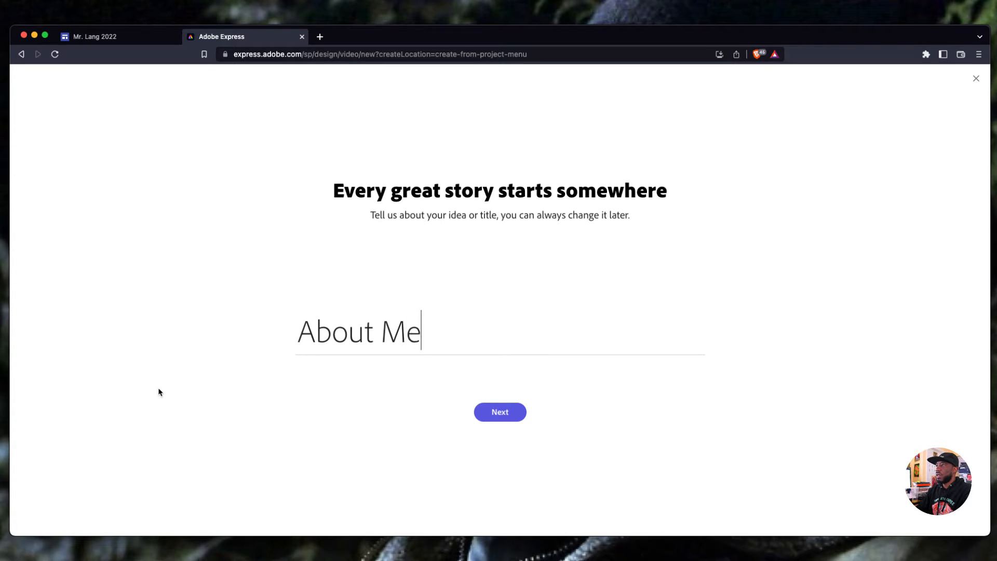
{"action": "left_click", "coordinate": [484, 412]}
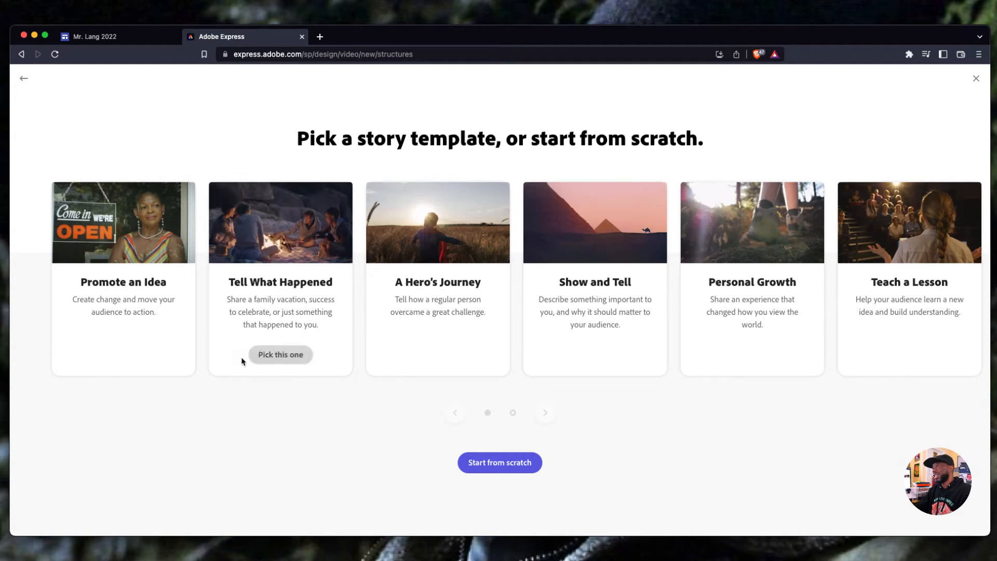
{"action": "mouse_move", "coordinate": [741, 362]}
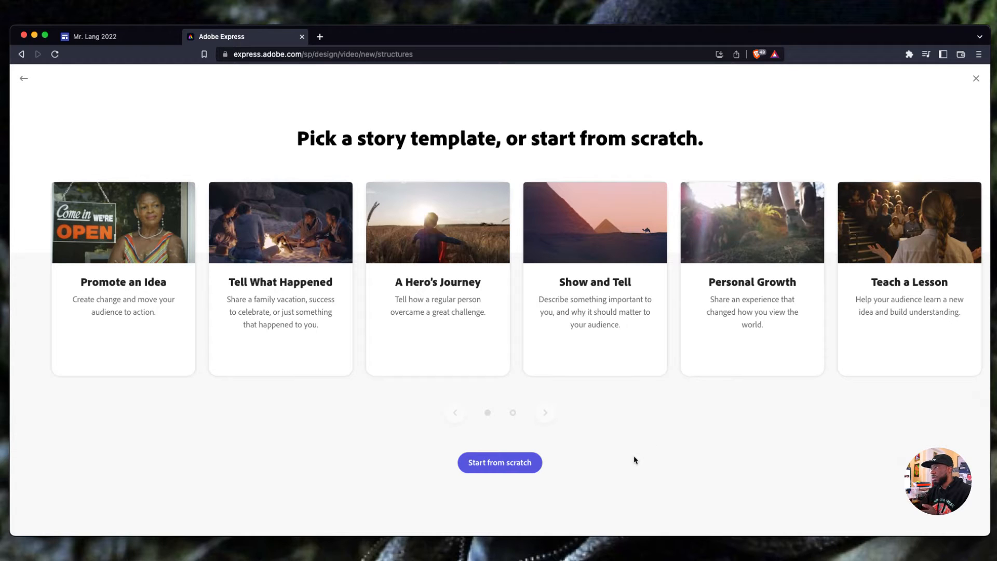
{"action": "left_click", "coordinate": [534, 467]}
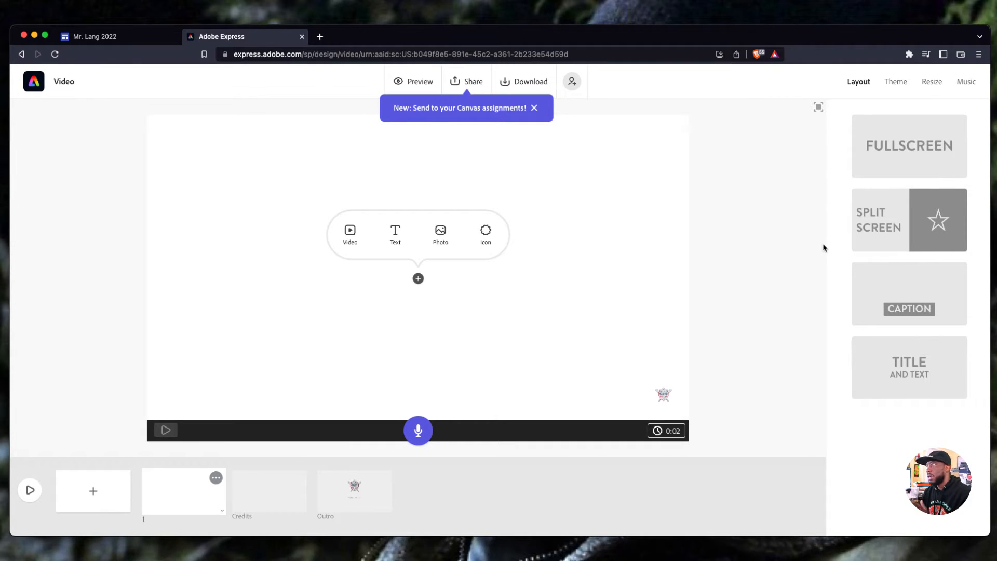
Check the content options of the Fullscreen layout and search the icon library for "music" without adding an icon.
{"action": "left_click", "coordinate": [906, 153]}
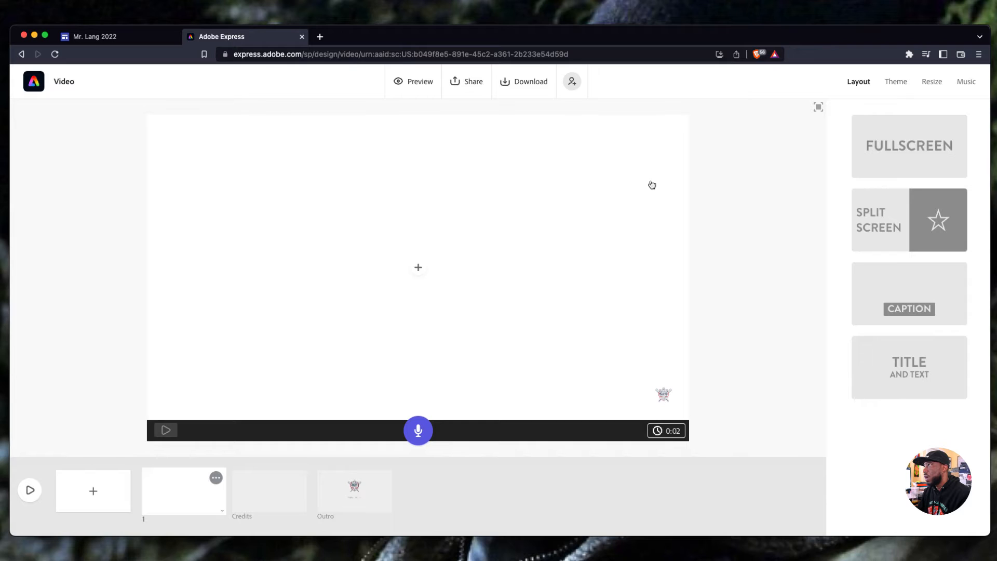
{"action": "left_click", "coordinate": [419, 268]}
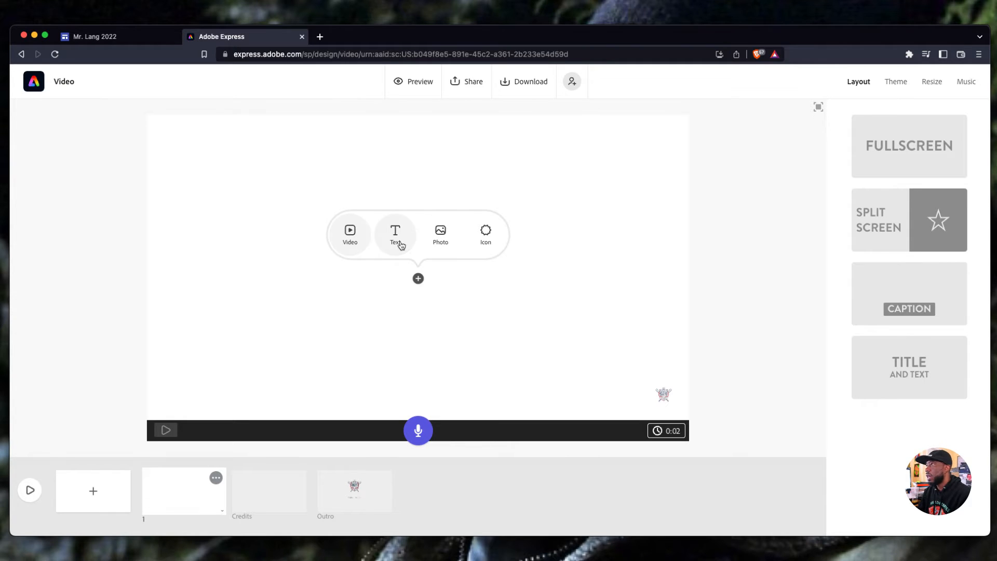
{"action": "left_click", "coordinate": [486, 237]}
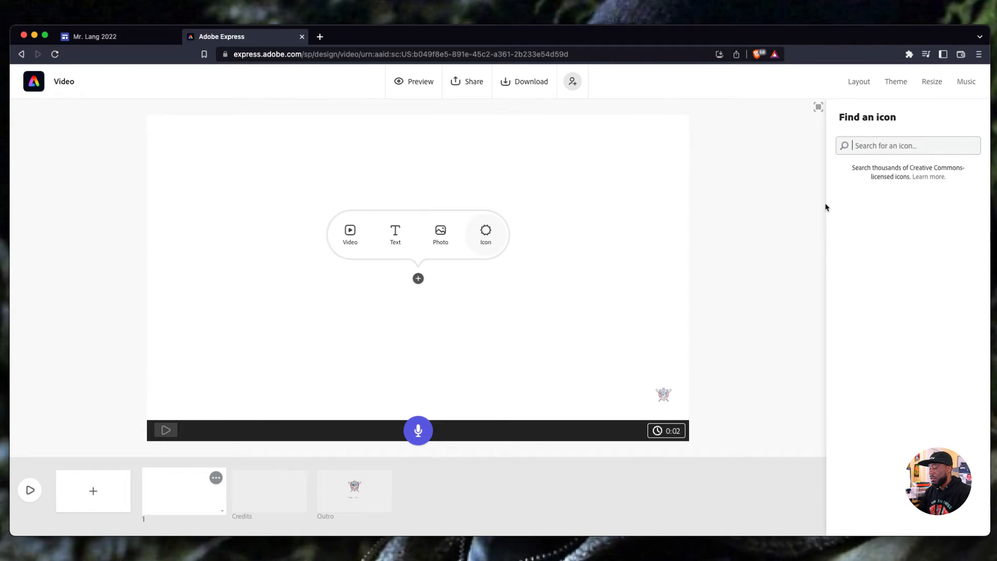
{"action": "type", "text": "music"}
{"action": "key", "text": "Return"}
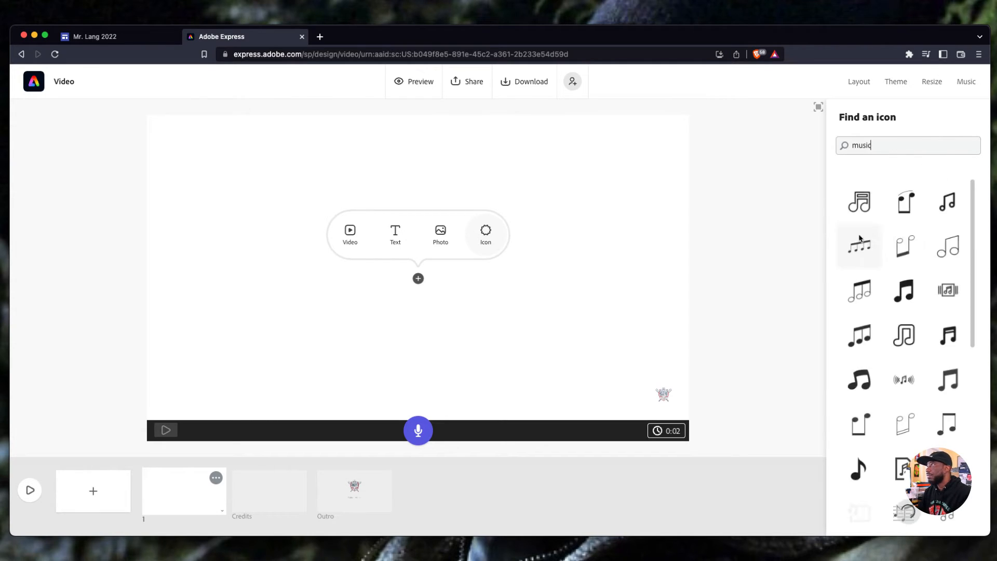
{"action": "scroll", "coordinate": [874, 309], "scroll_direction": "down", "scroll_amount": 1}
{"action": "scroll", "coordinate": [874, 301], "scroll_direction": "down", "scroll_amount": 2}
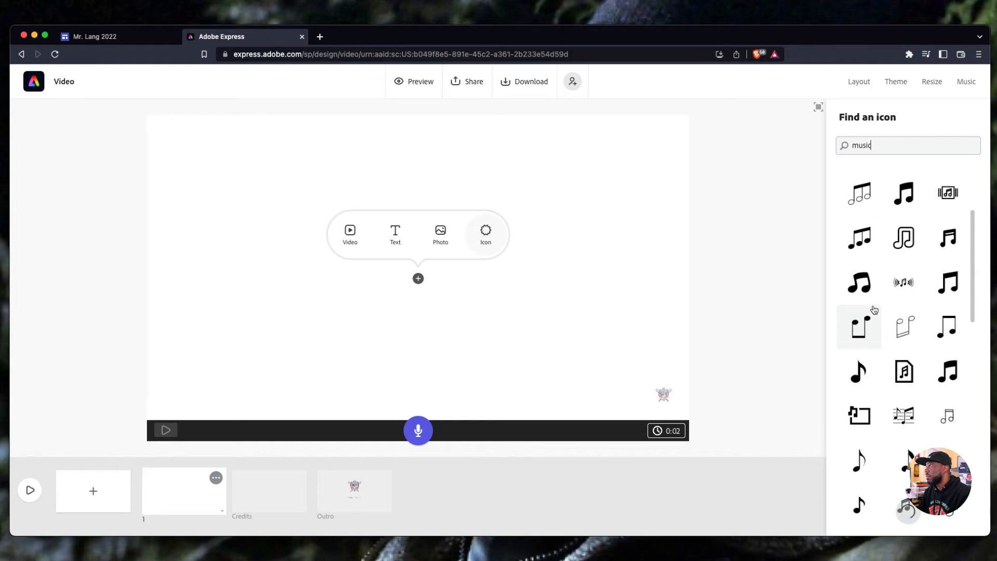
{"action": "scroll", "coordinate": [874, 301], "scroll_direction": "up", "scroll_amount": 2}
{"action": "left_click", "coordinate": [726, 196]}
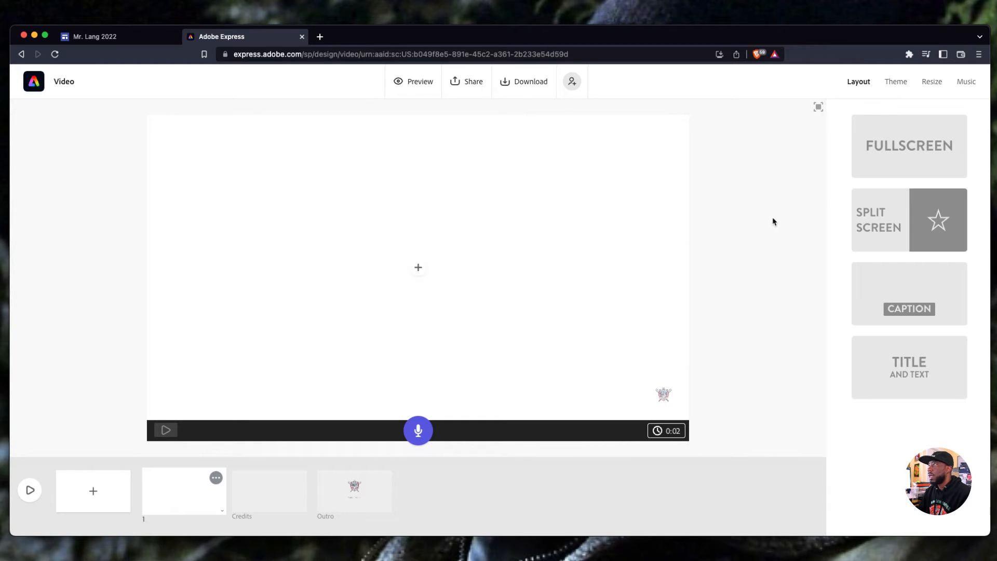
Try the Split Screen and Caption layouts on the first slide, checking the content placeholders each one offers.
{"action": "left_click", "coordinate": [860, 218]}
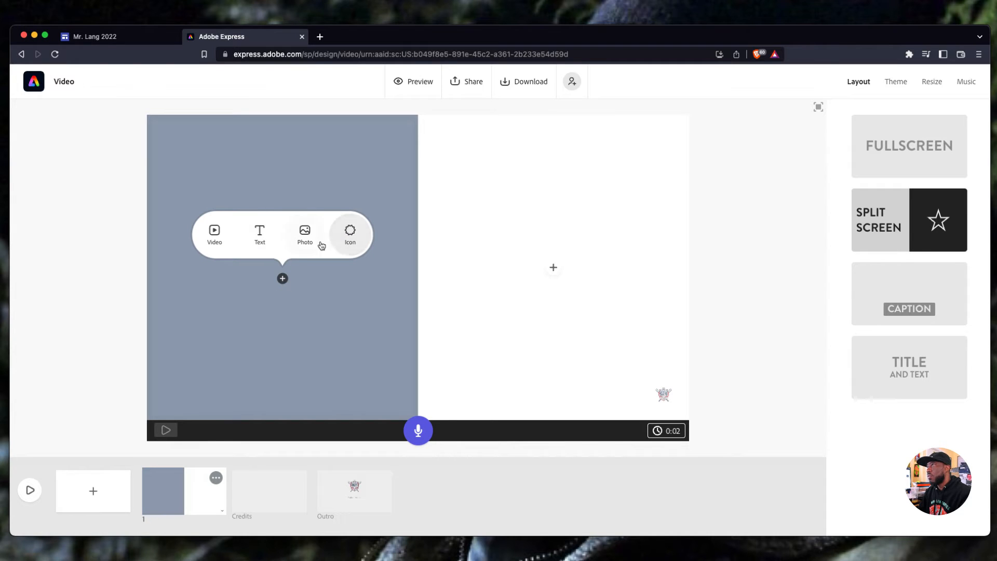
{"action": "left_click", "coordinate": [553, 268]}
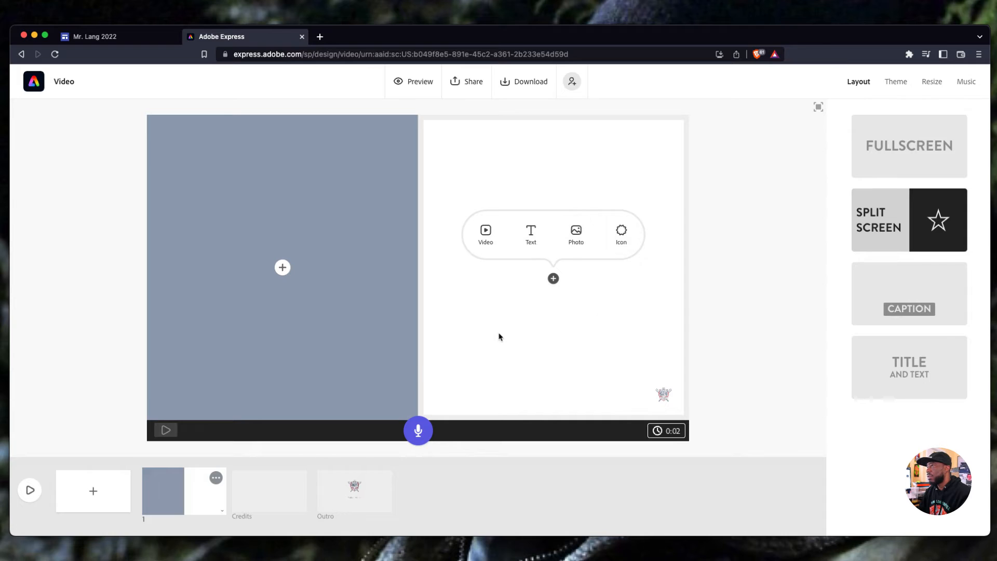
{"action": "left_click", "coordinate": [283, 267]}
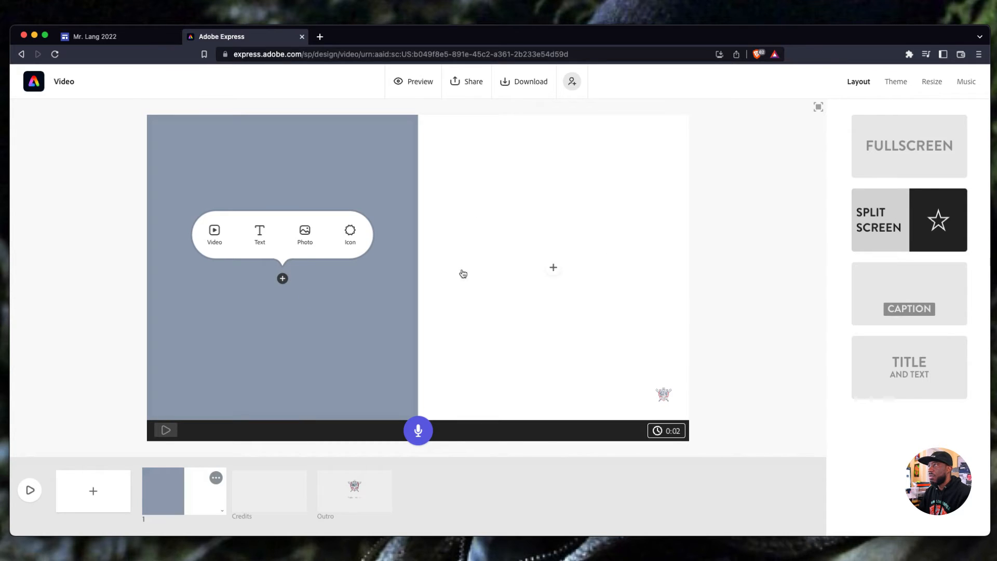
{"action": "left_click", "coordinate": [553, 268]}
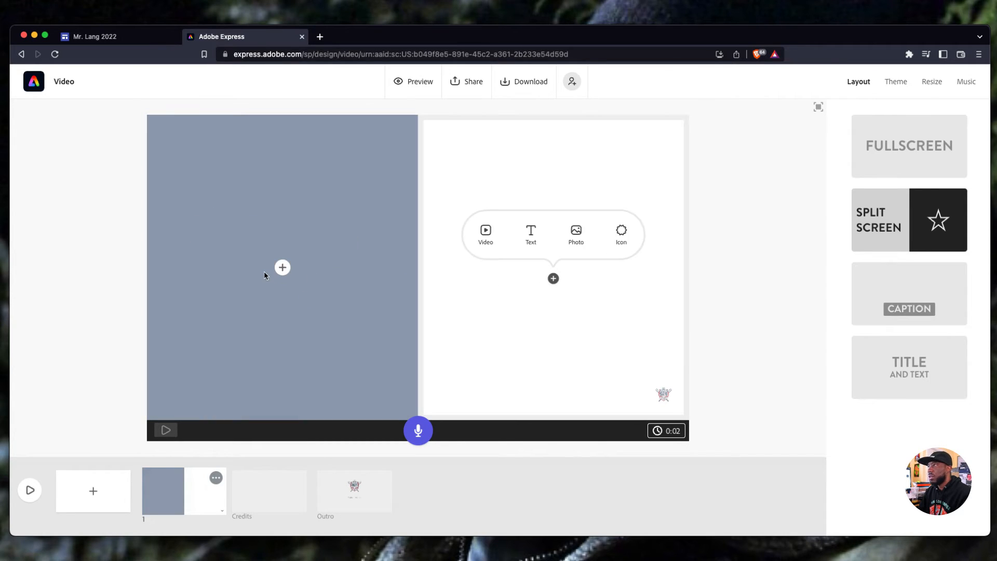
{"action": "left_click", "coordinate": [282, 268]}
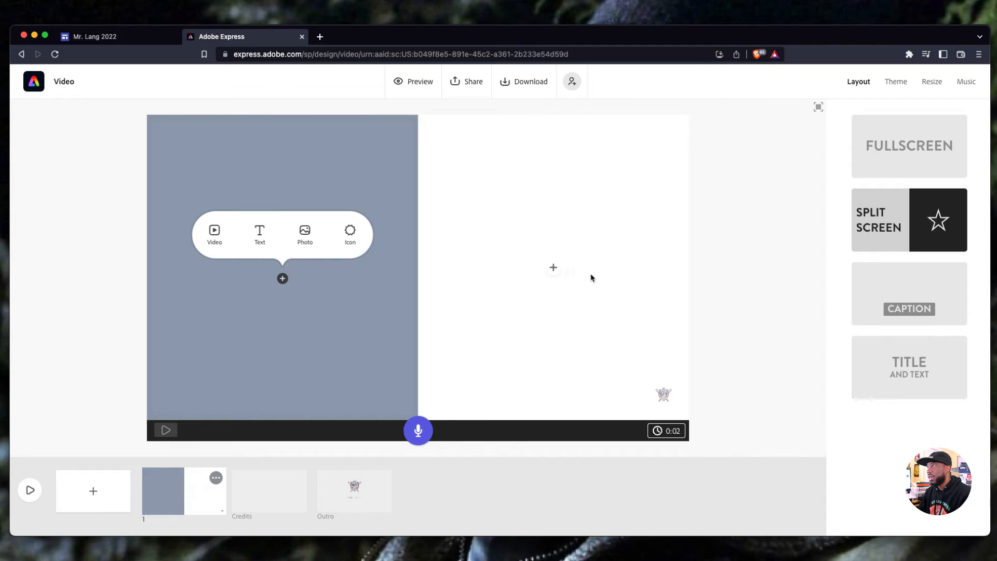
{"action": "left_click", "coordinate": [696, 278]}
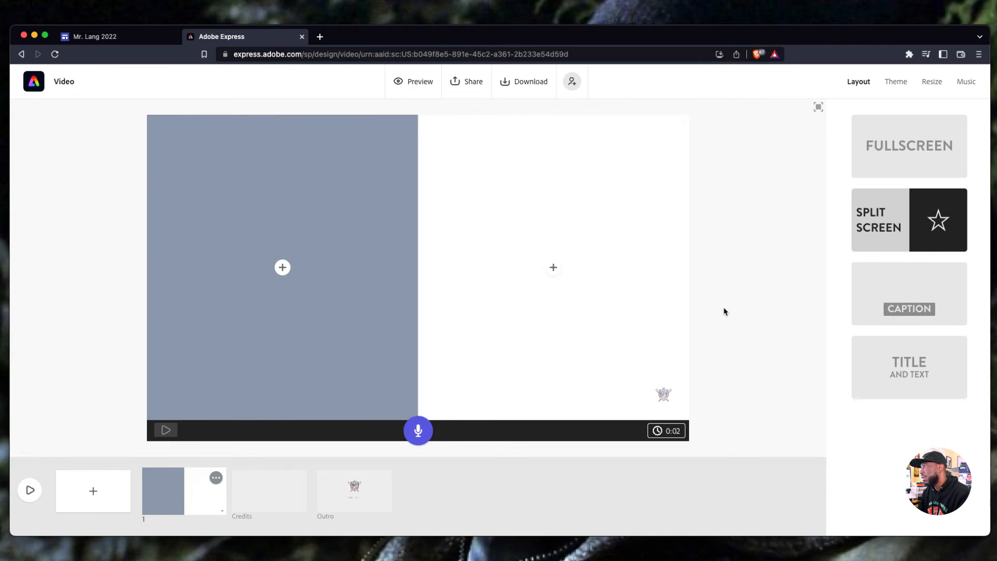
{"action": "left_click", "coordinate": [888, 289]}
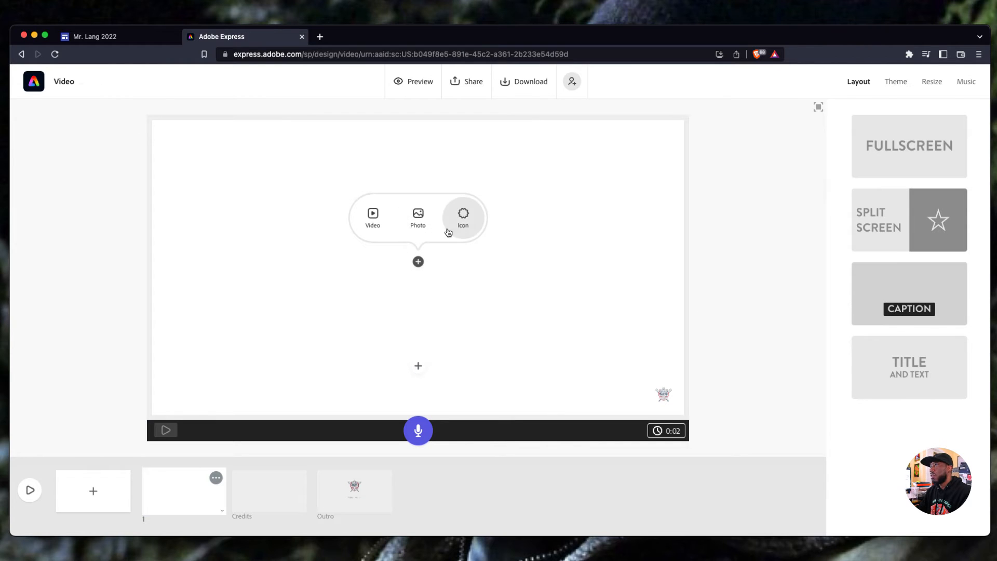
{"action": "left_click", "coordinate": [419, 366]}
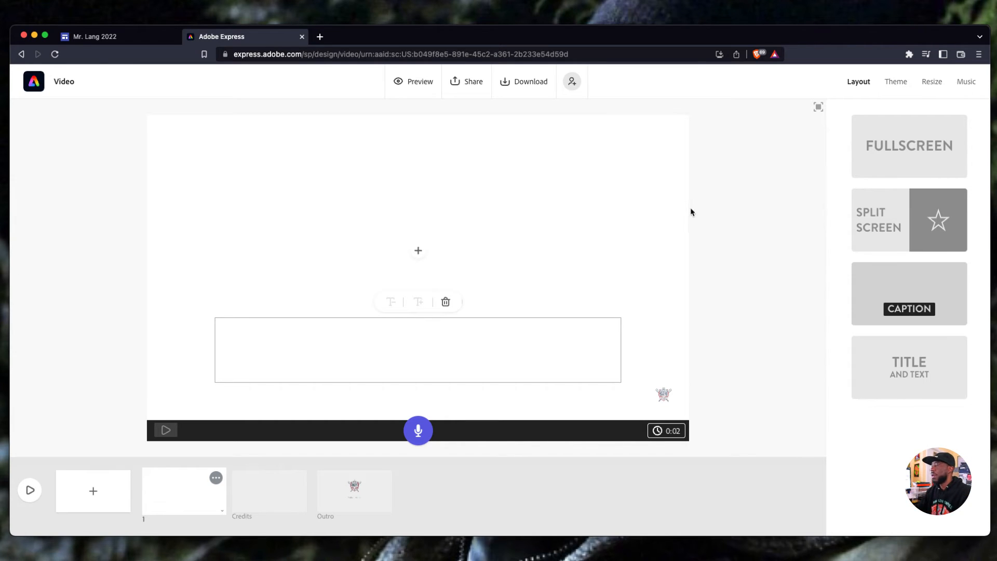
Apply the Title and Text layout to the first slide and open its title and text boxes.
{"action": "left_click", "coordinate": [921, 359]}
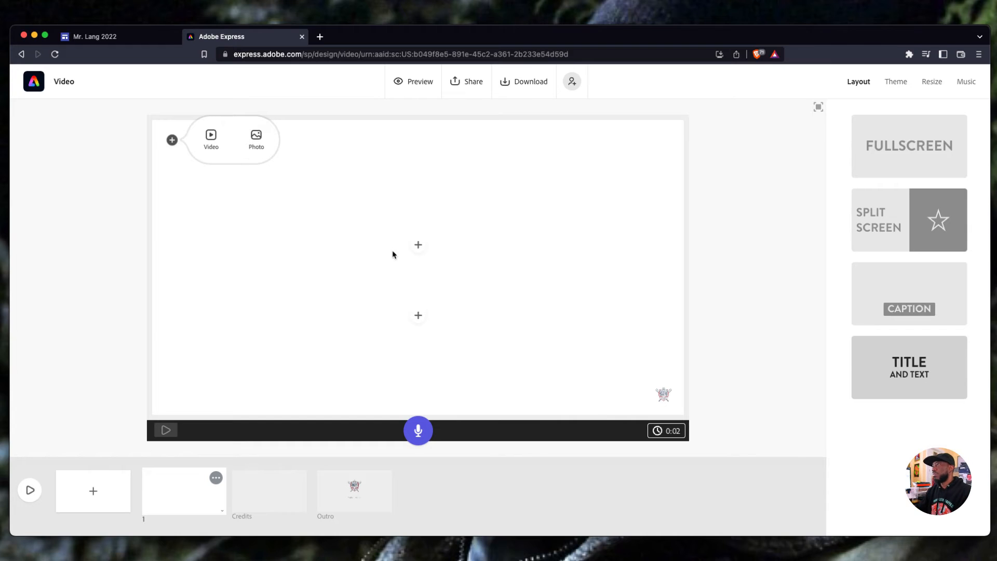
{"action": "left_click", "coordinate": [418, 244]}
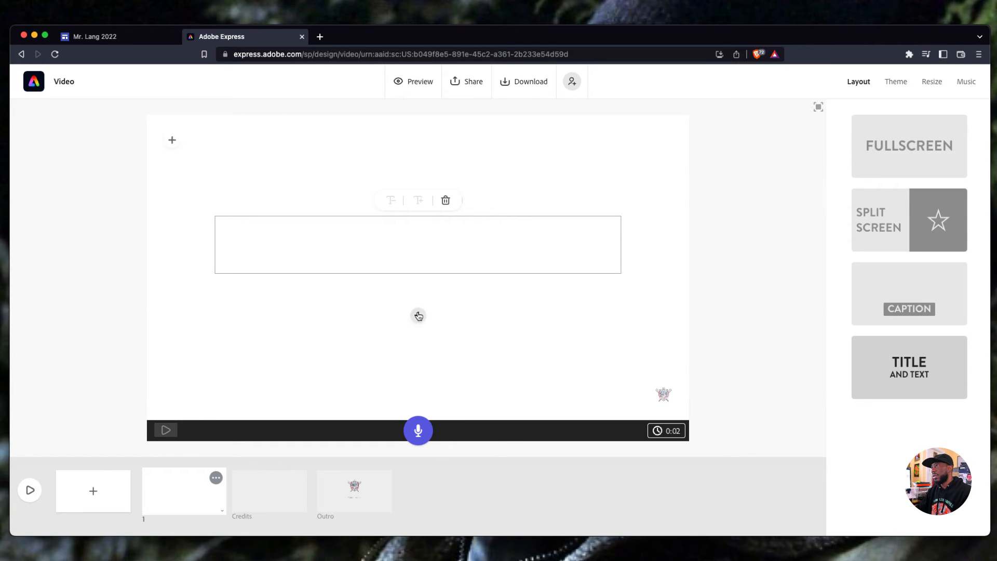
{"action": "left_click", "coordinate": [418, 315]}
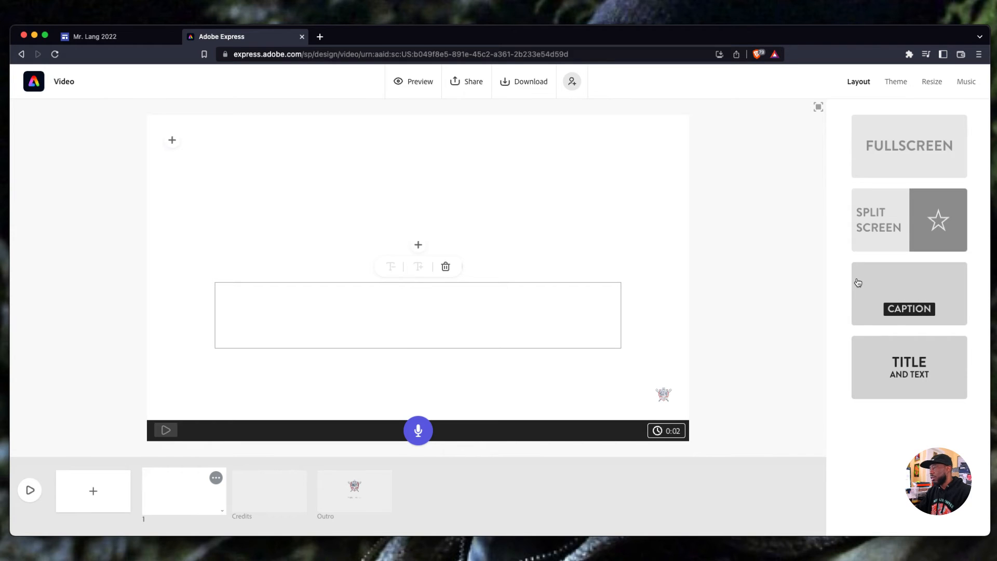
Look through the light, medium and dark brand themes and the additional themes available for the video.
{"action": "left_click", "coordinate": [897, 87]}
{"action": "scroll", "coordinate": [875, 232], "scroll_direction": "down", "scroll_amount": 3}
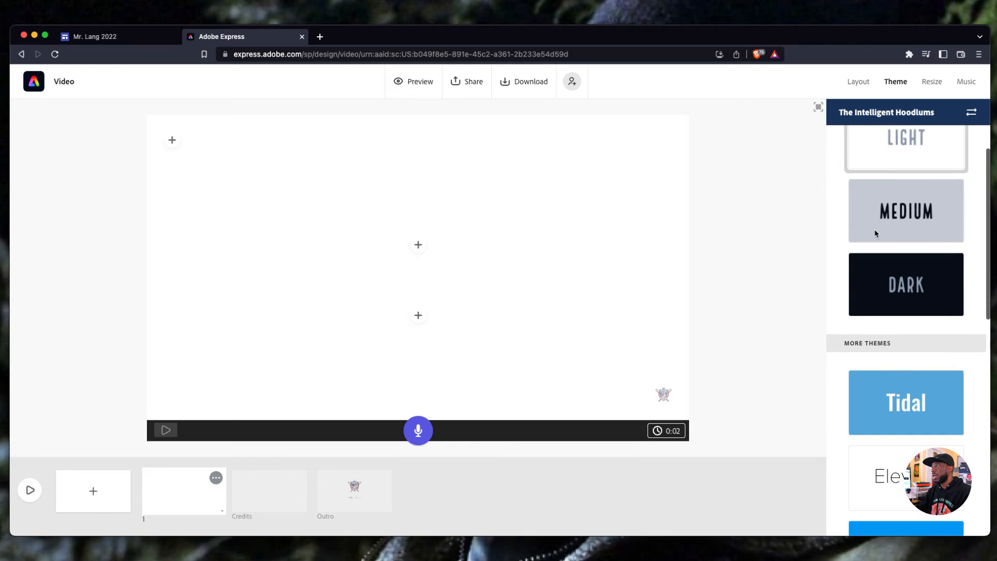
{"action": "mouse_move", "coordinate": [877, 233]}
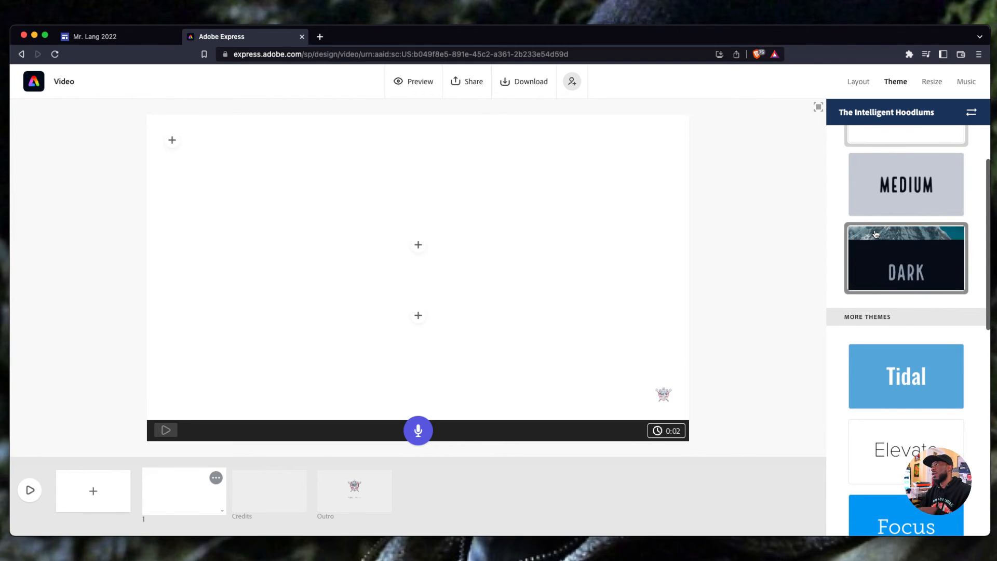
{"action": "scroll", "coordinate": [876, 233], "scroll_direction": "down", "scroll_amount": 1}
{"action": "scroll", "coordinate": [876, 233], "scroll_direction": "down", "scroll_amount": 10}
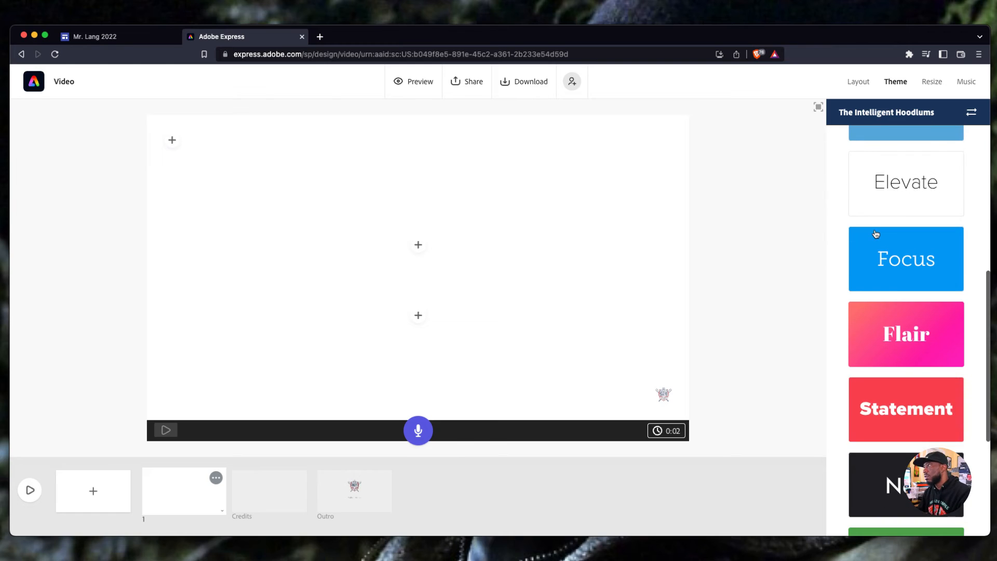
{"action": "scroll", "coordinate": [876, 233], "scroll_direction": "up", "scroll_amount": 8}
{"action": "scroll", "coordinate": [876, 234], "scroll_direction": "up", "scroll_amount": 5}
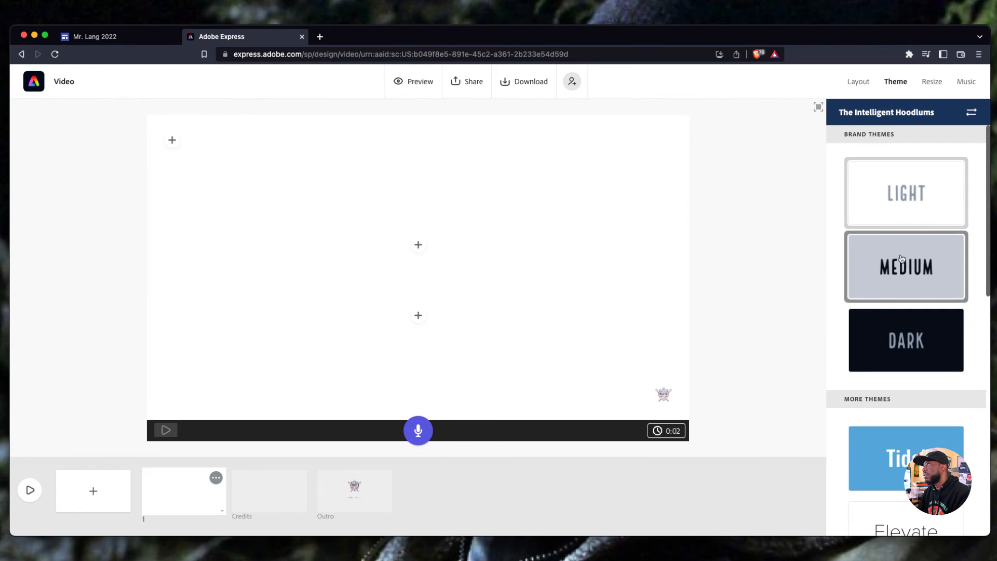
Switch the video's brand to Jack and Jill and look through the available themes.
{"action": "left_click", "coordinate": [971, 112]}
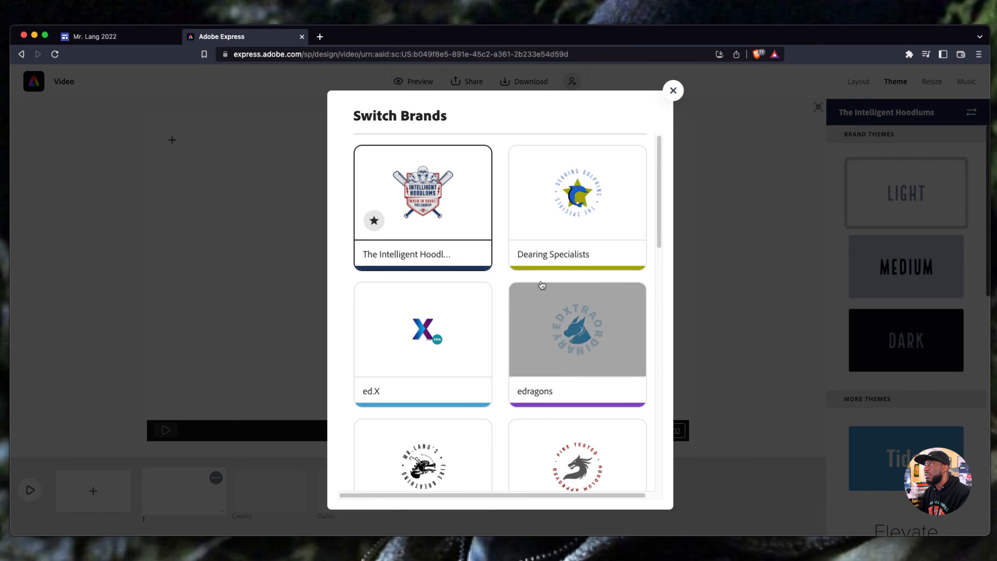
{"action": "scroll", "coordinate": [477, 325], "scroll_direction": "down", "scroll_amount": 2}
{"action": "scroll", "coordinate": [478, 325], "scroll_direction": "down", "scroll_amount": 6}
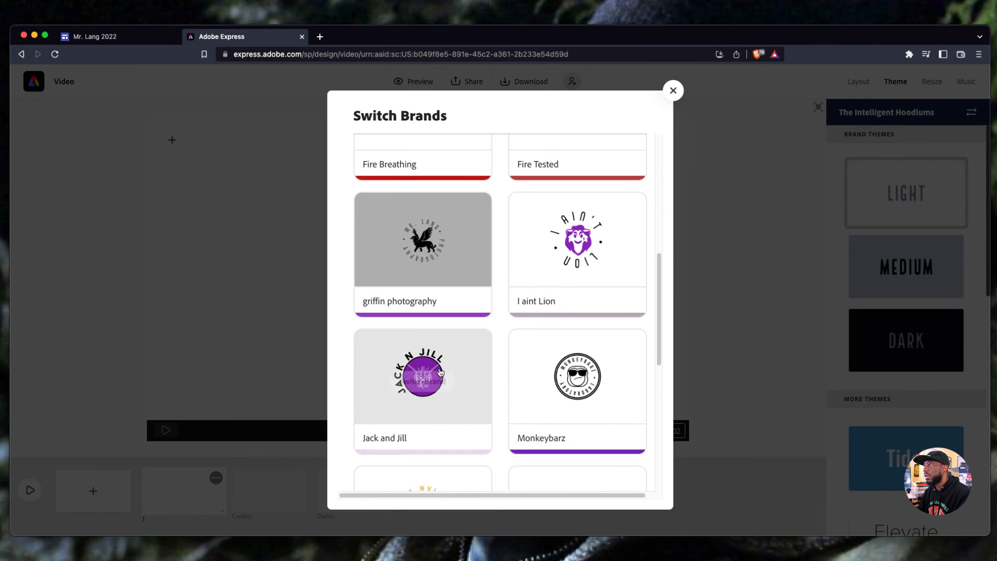
{"action": "left_click", "coordinate": [436, 380]}
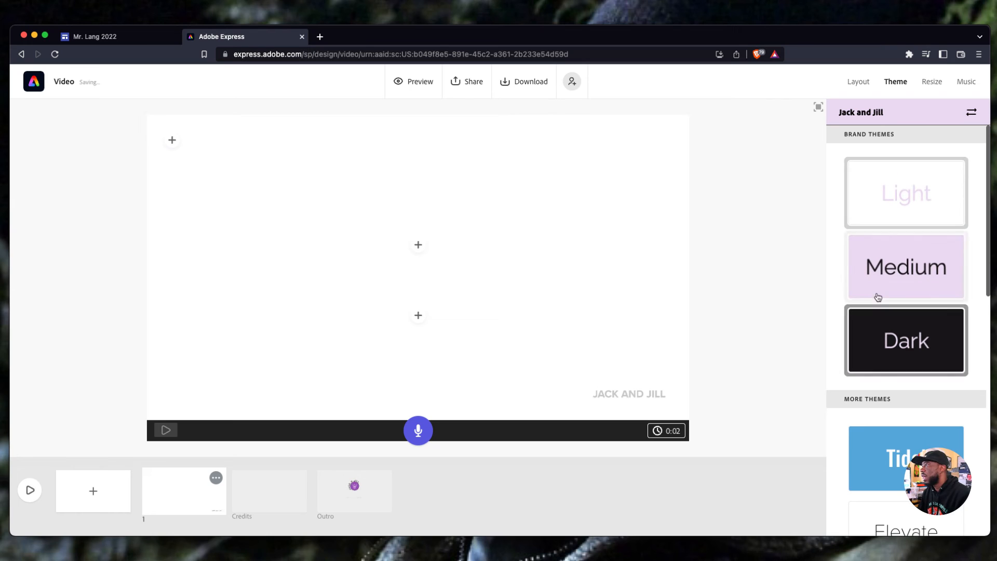
{"action": "scroll", "coordinate": [902, 312], "scroll_direction": "down", "scroll_amount": 3}
{"action": "scroll", "coordinate": [902, 314], "scroll_direction": "down", "scroll_amount": 7}
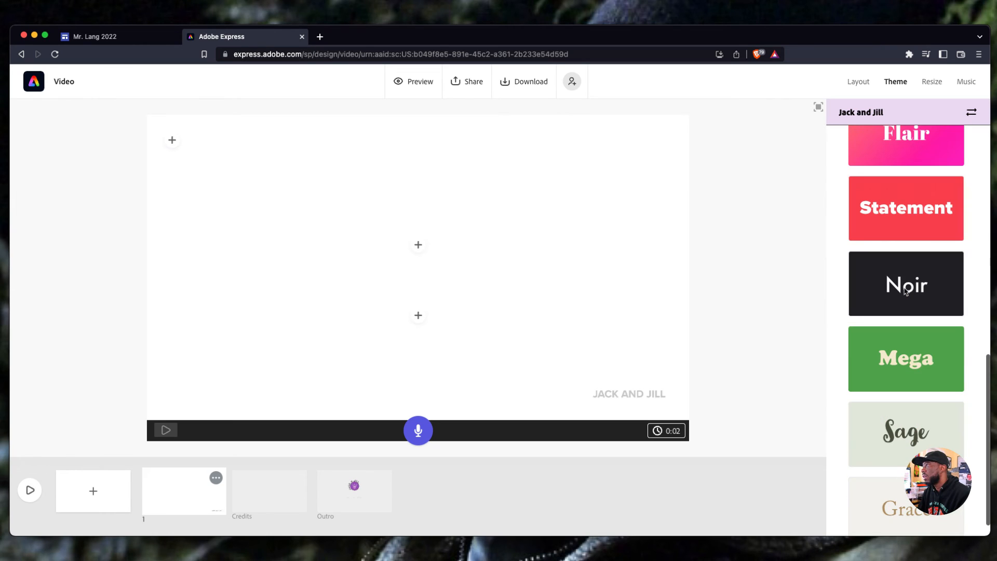
Resize the video to the square format and set it back to widescreen.
{"action": "left_click", "coordinate": [933, 82]}
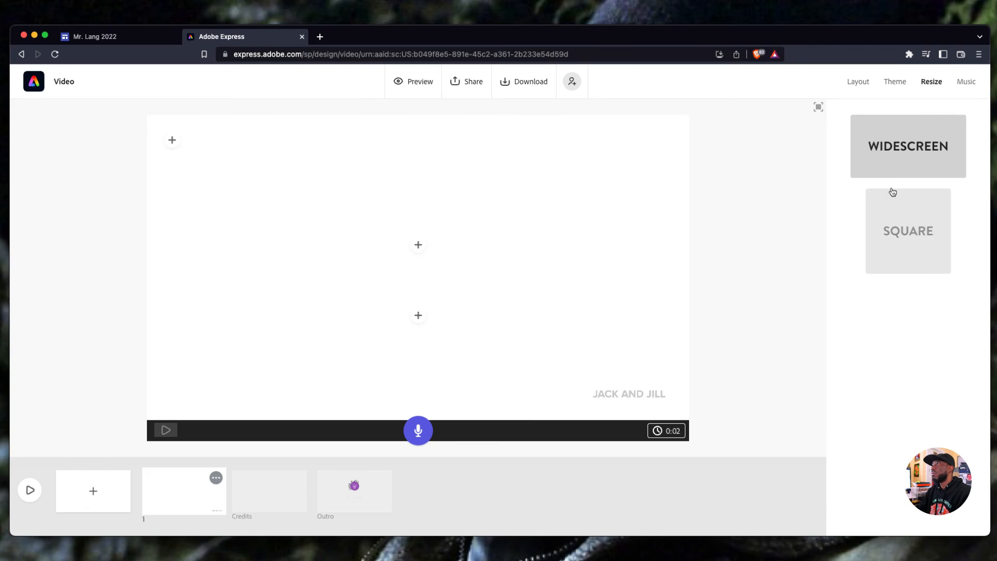
{"action": "left_click", "coordinate": [900, 236]}
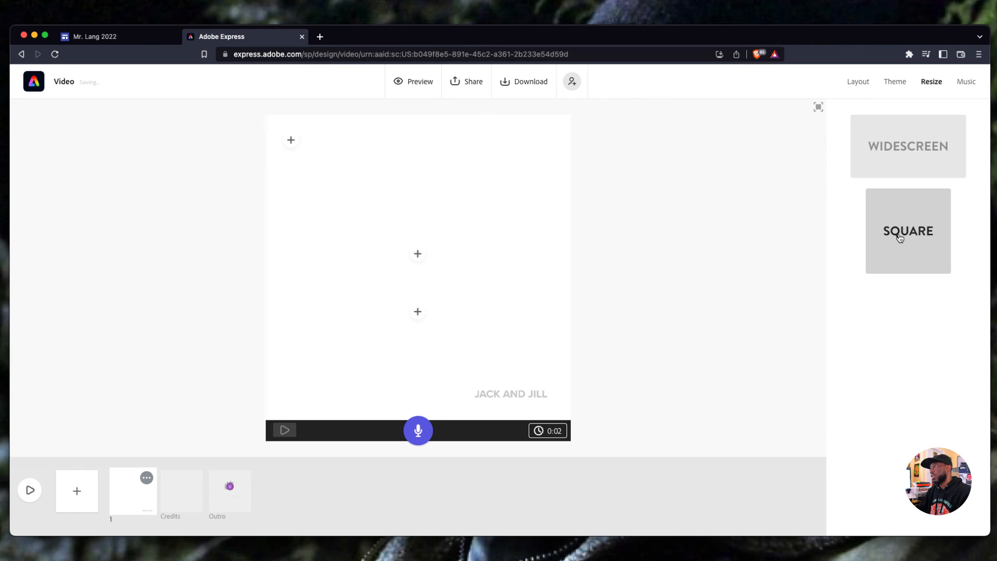
{"action": "left_click", "coordinate": [906, 161]}
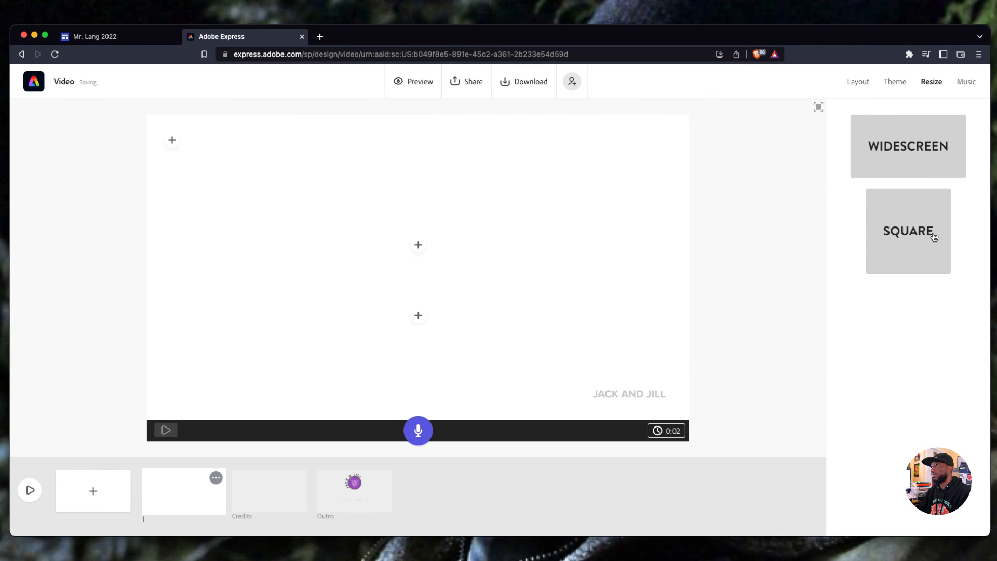
Examine the soundtracks and music settings available for the video.
{"action": "left_click", "coordinate": [964, 82]}
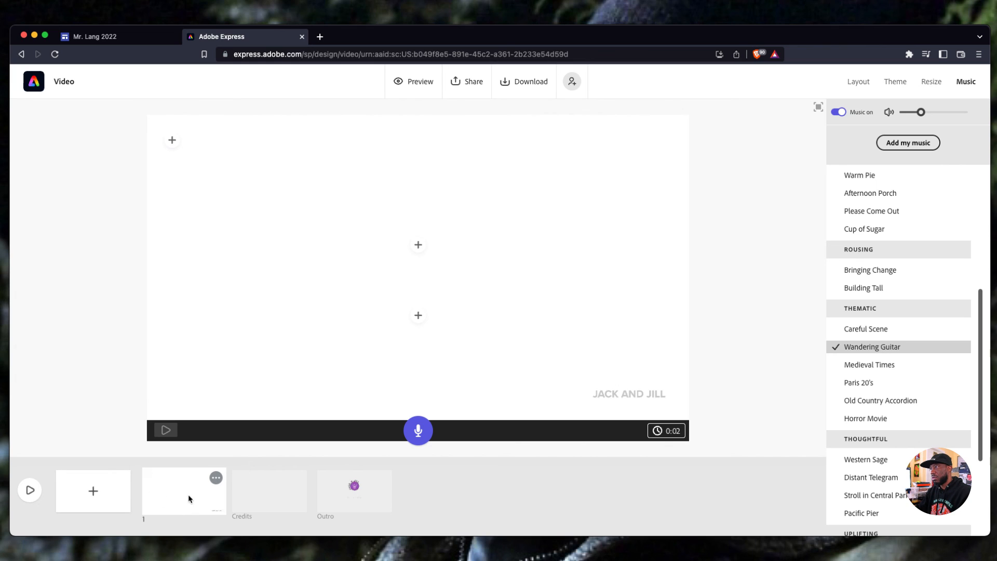
Add a second slide to the timeline and move it ahead of the first slide.
{"action": "left_click_drag", "start_coordinate": [198, 498], "coordinate": [116, 493]}
{"action": "left_click", "coordinate": [115, 492]}
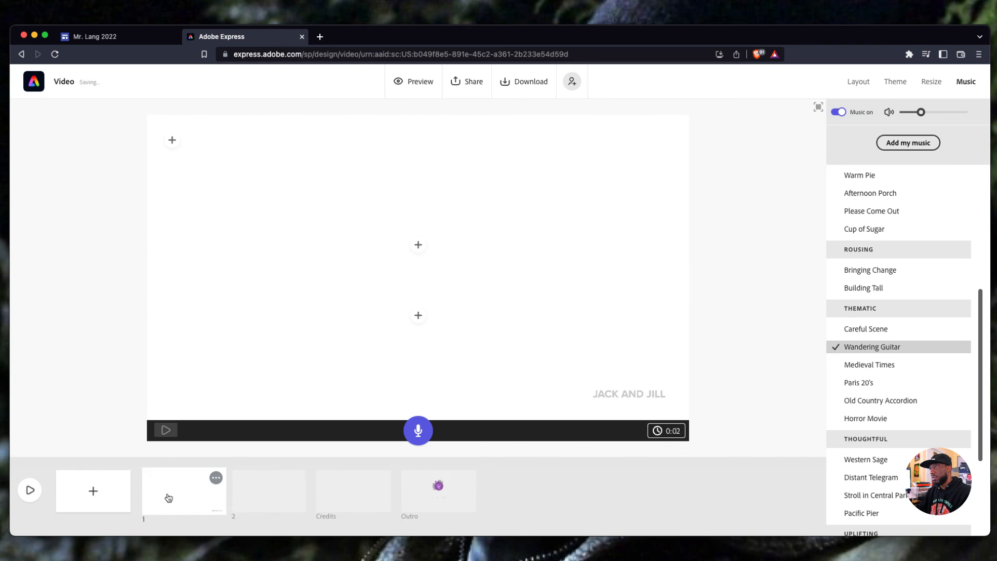
{"action": "left_click_drag", "start_coordinate": [242, 491], "coordinate": [166, 494]}
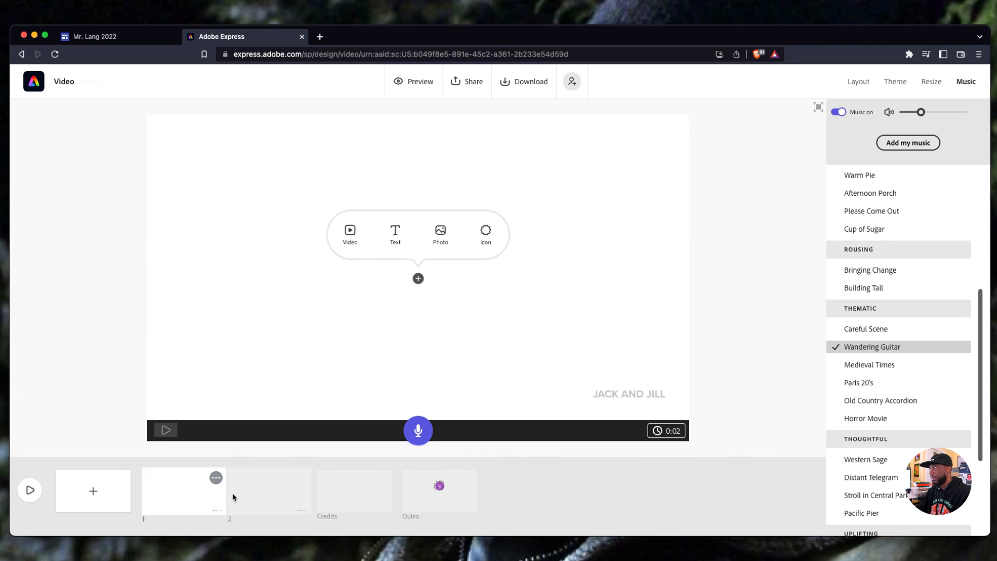